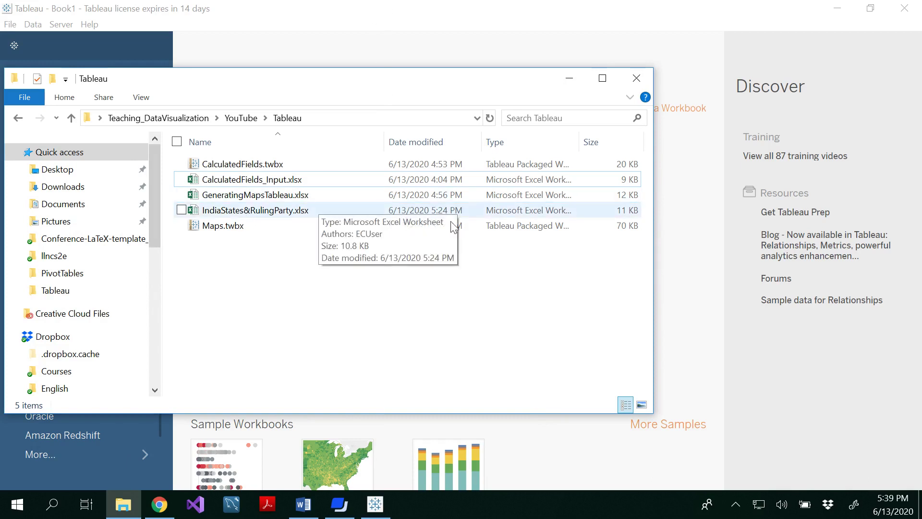
# Step: Bring the Tableau start page in front of the File Explorer window
pyautogui.click(681, 291)
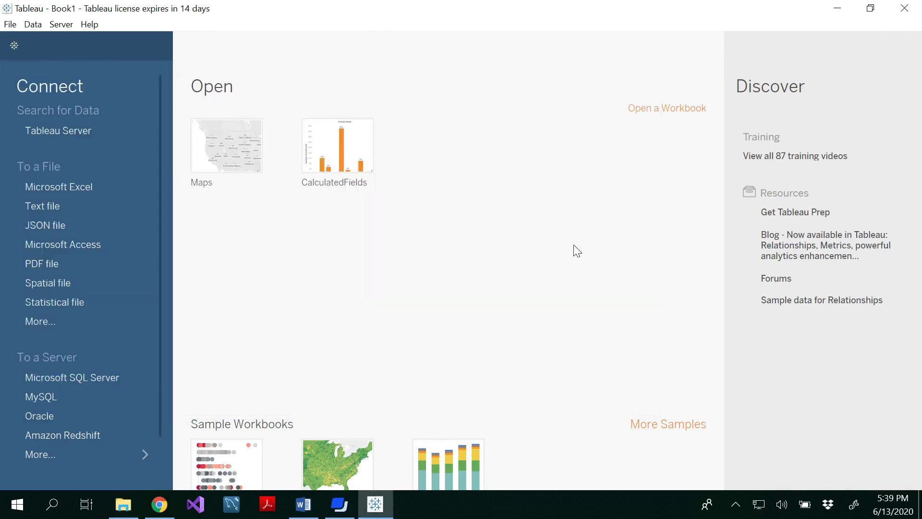
# Step: Connect the IndiaStates&RulingParty.xlsx Excel file as the data source
pyautogui.click(69, 189)
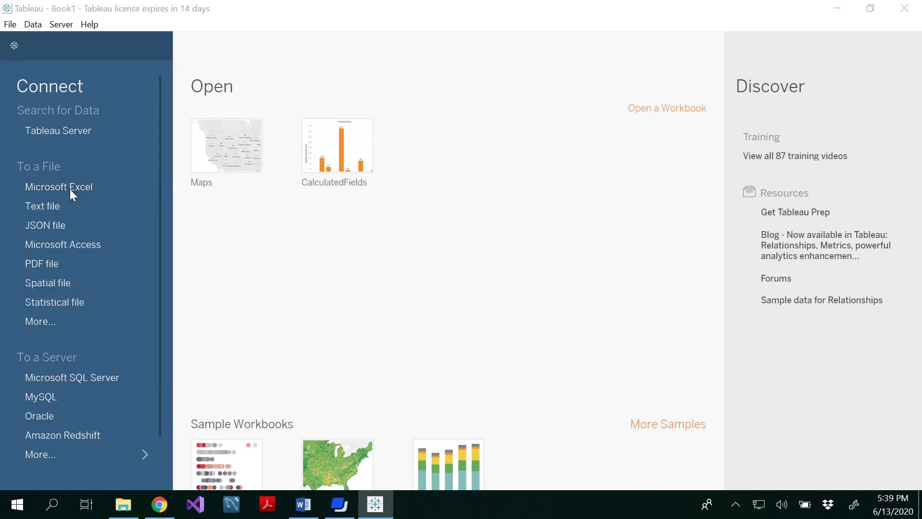
pyautogui.click(199, 151)
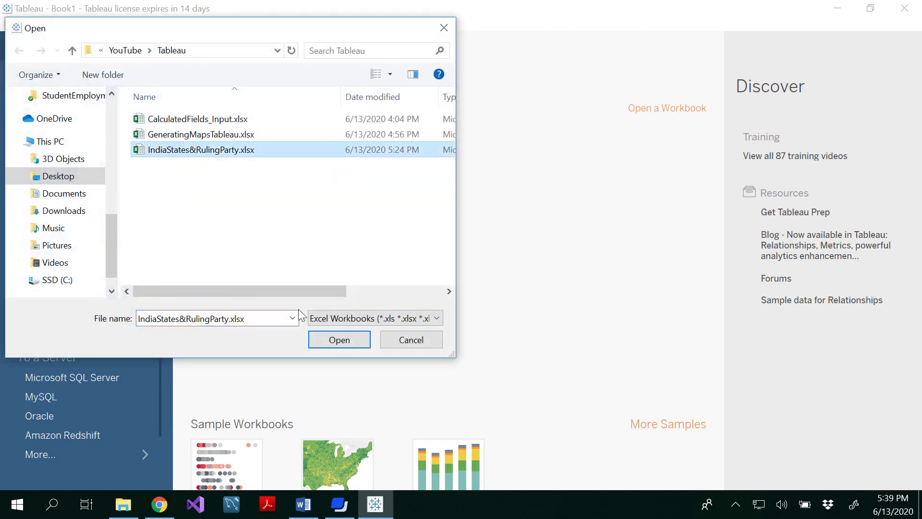
pyautogui.click(349, 340)
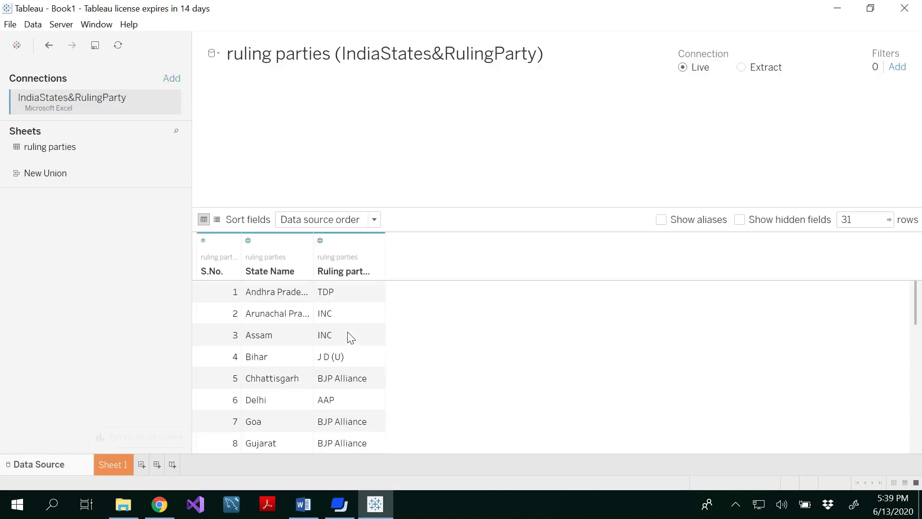
pyautogui.scroll(-4, 299, 309)
pyautogui.scroll(-4, 300, 308)
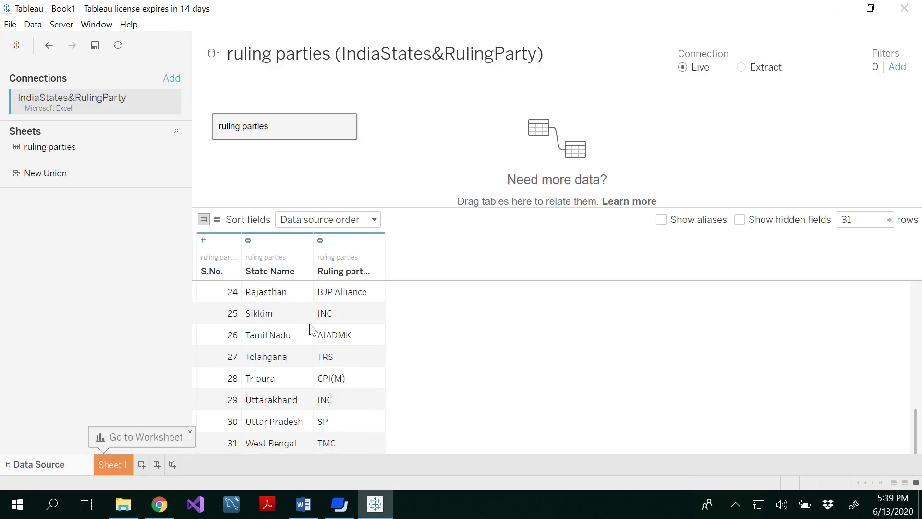
pyautogui.scroll(7, 303, 332)
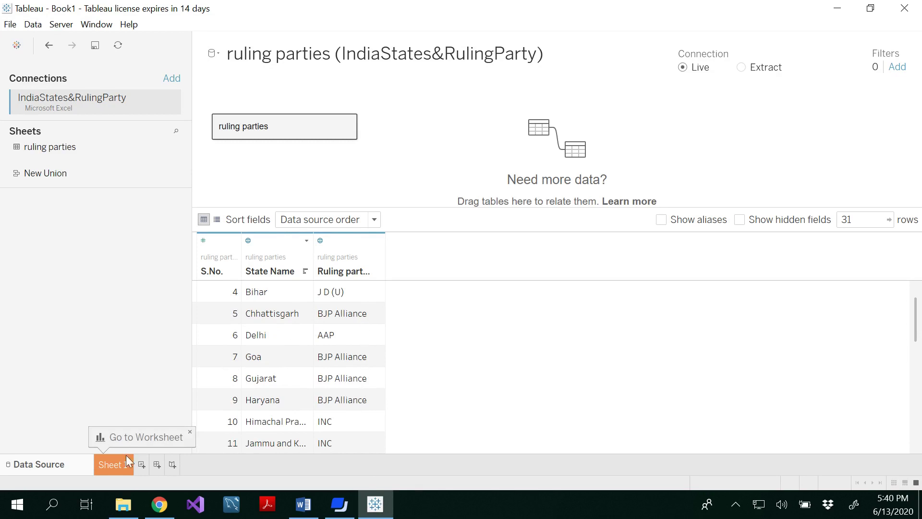
# Step: Add State Name to Sheet 1, producing a world map with 31 unknown locations
pyautogui.click(112, 464)
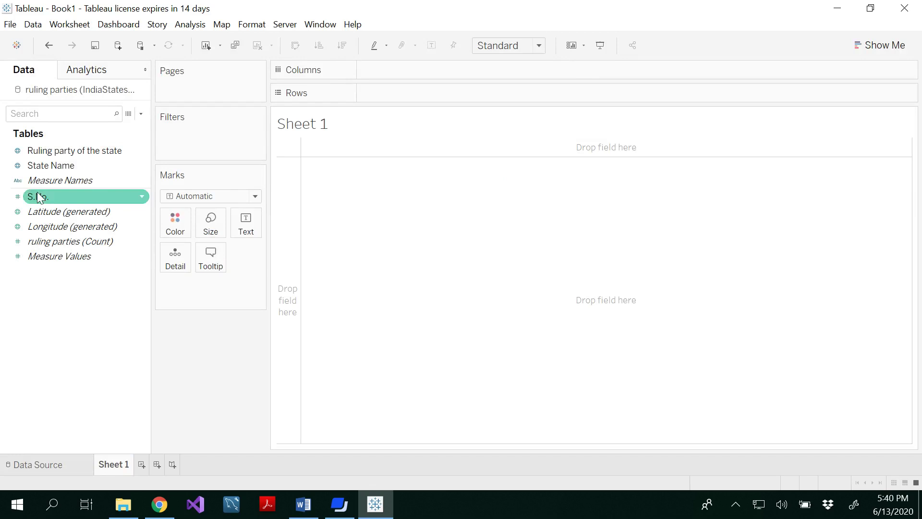
pyautogui.click(57, 167)
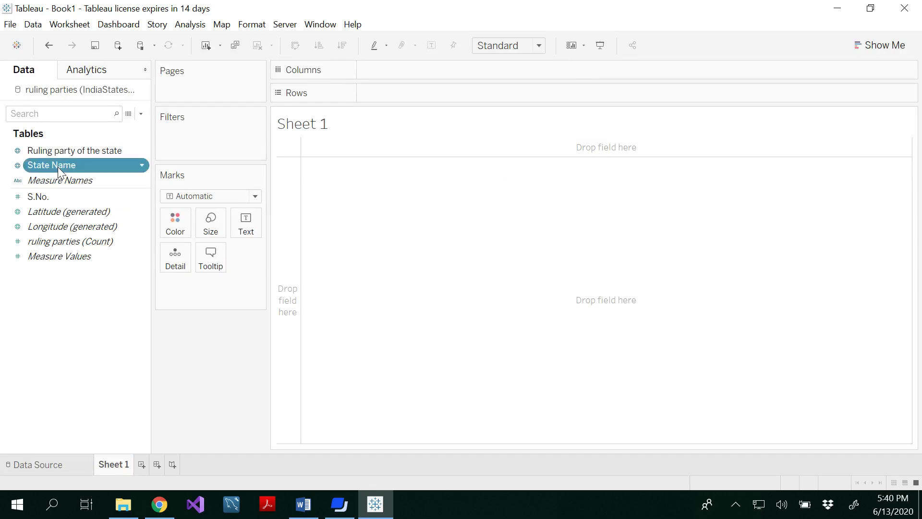
pyautogui.doubleClick(57, 167)
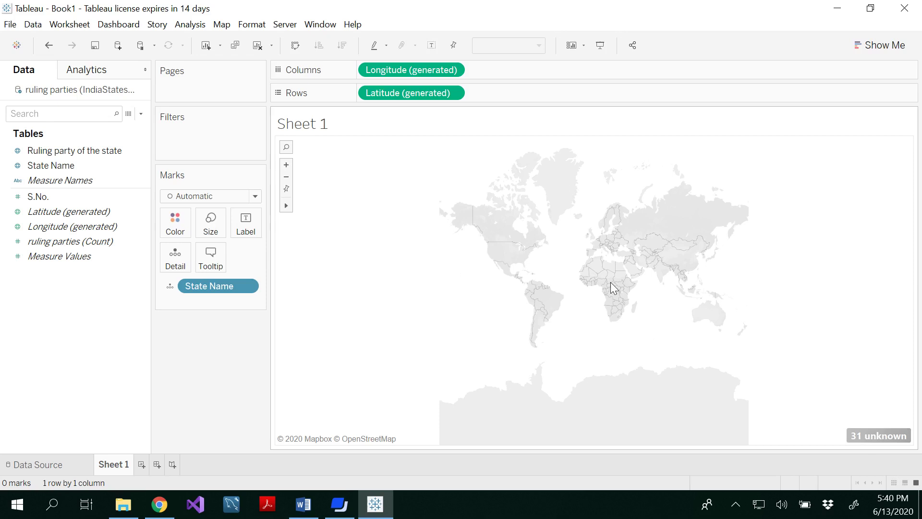
# Step: Edit the unknown locations, fixing Country/Region to India so all 31 states match
pyautogui.click(874, 434)
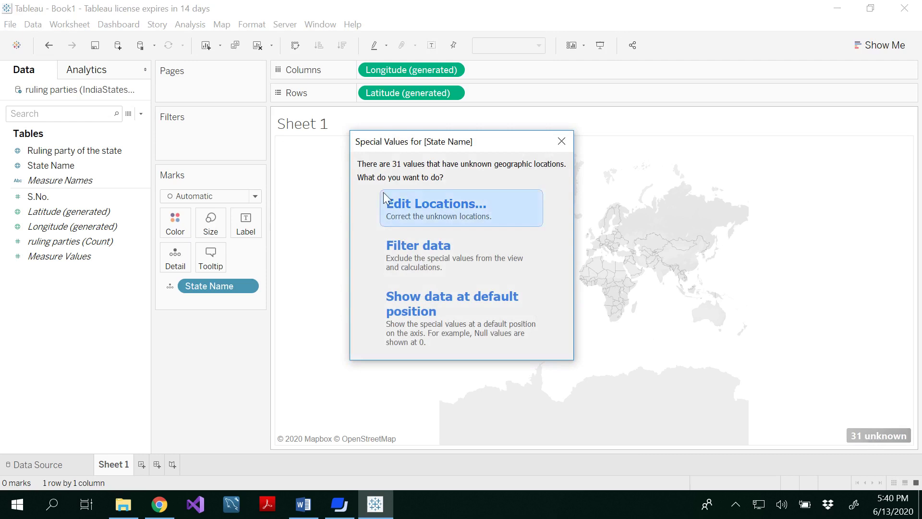
pyautogui.click(456, 209)
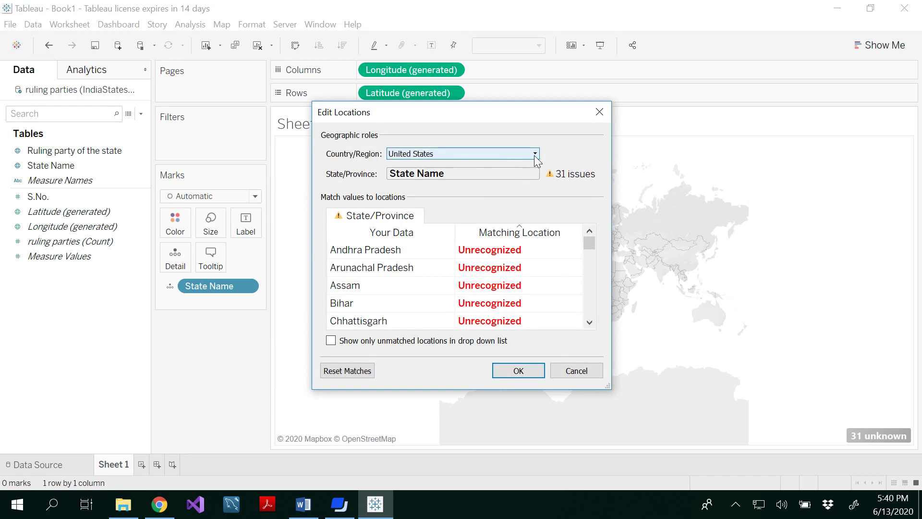
pyautogui.click(533, 155)
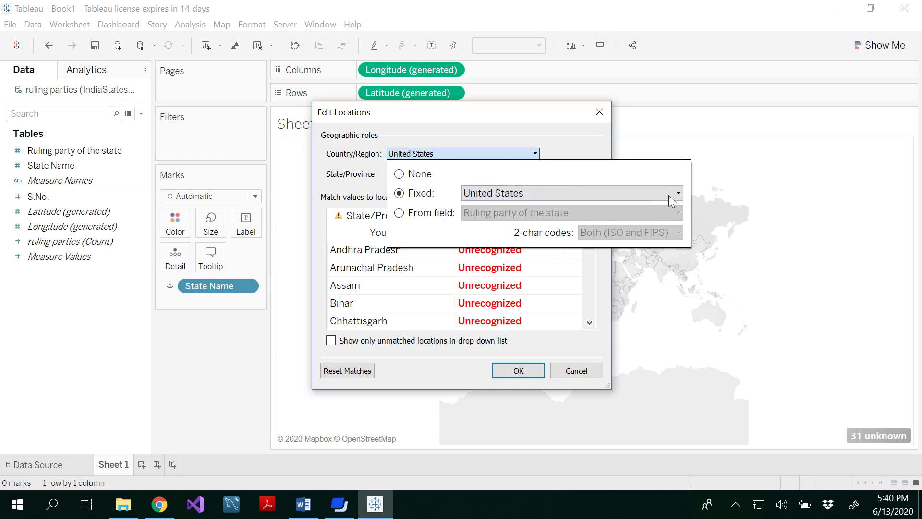
pyautogui.click(677, 193)
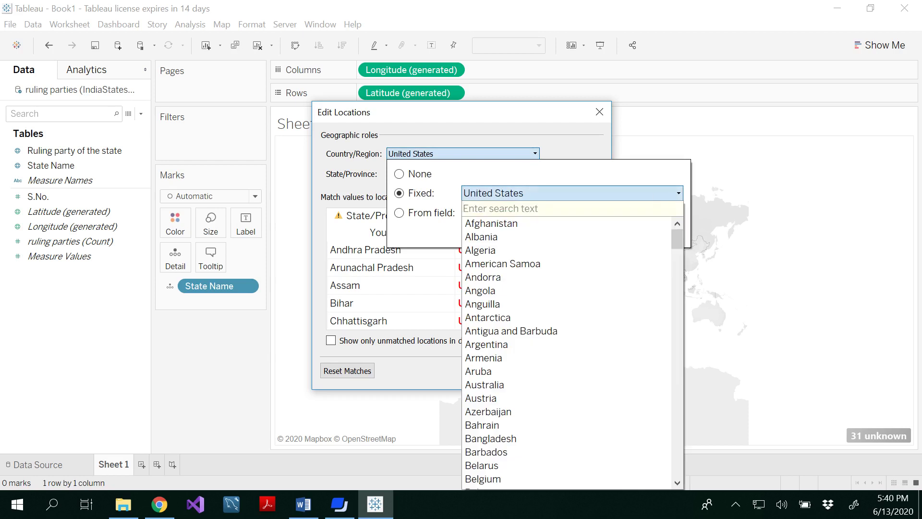
pyautogui.write('Indi')
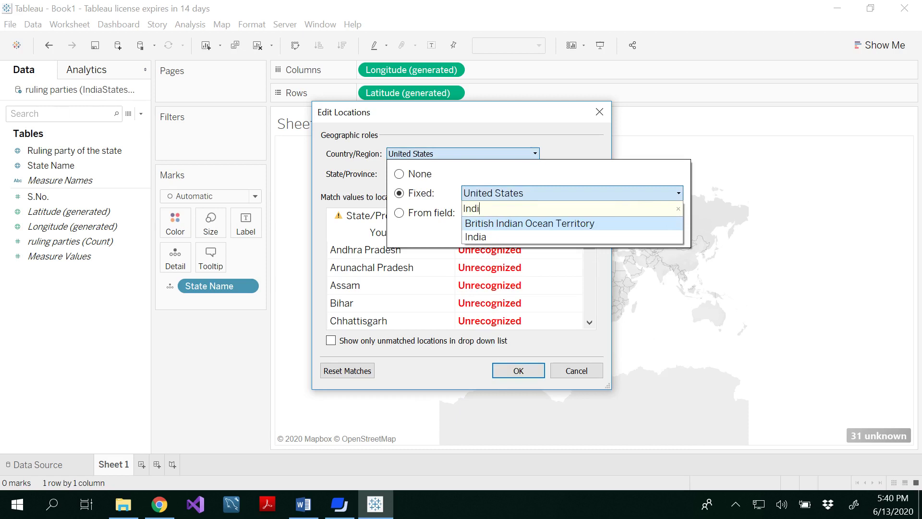
pyautogui.click(497, 237)
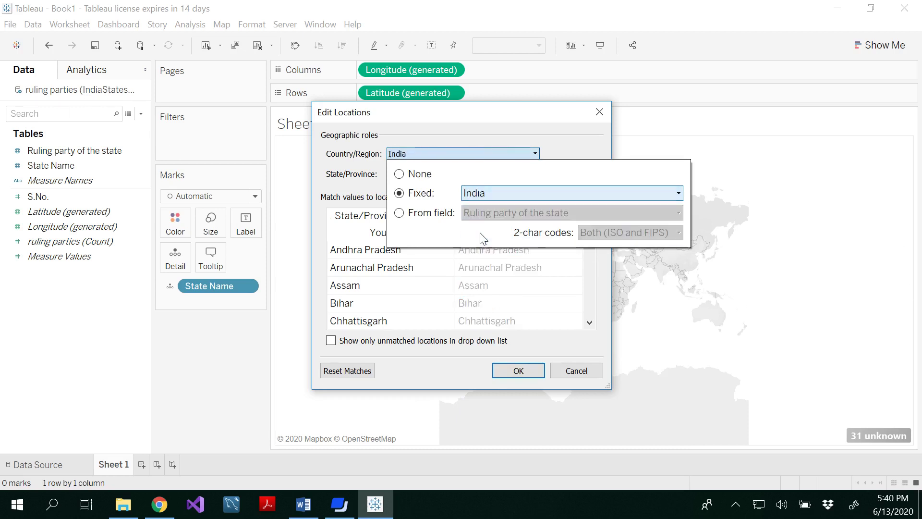
pyautogui.click(598, 336)
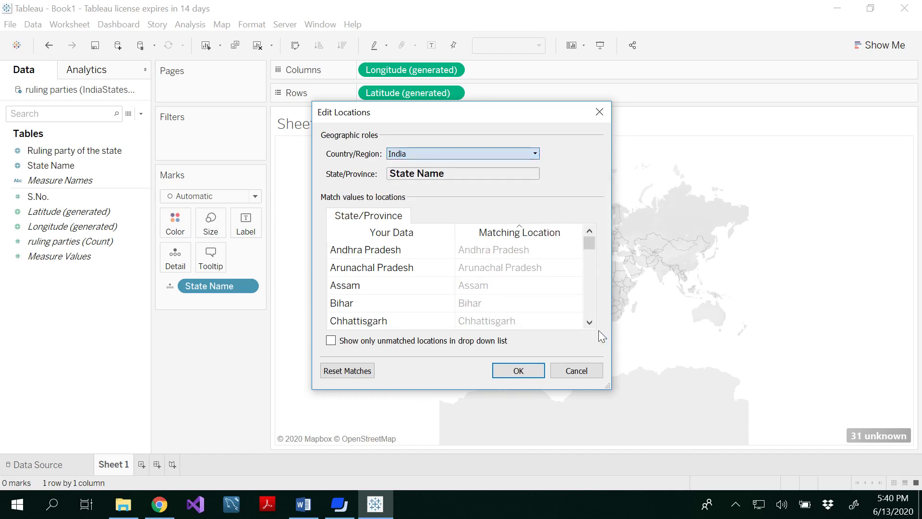
pyautogui.click(522, 376)
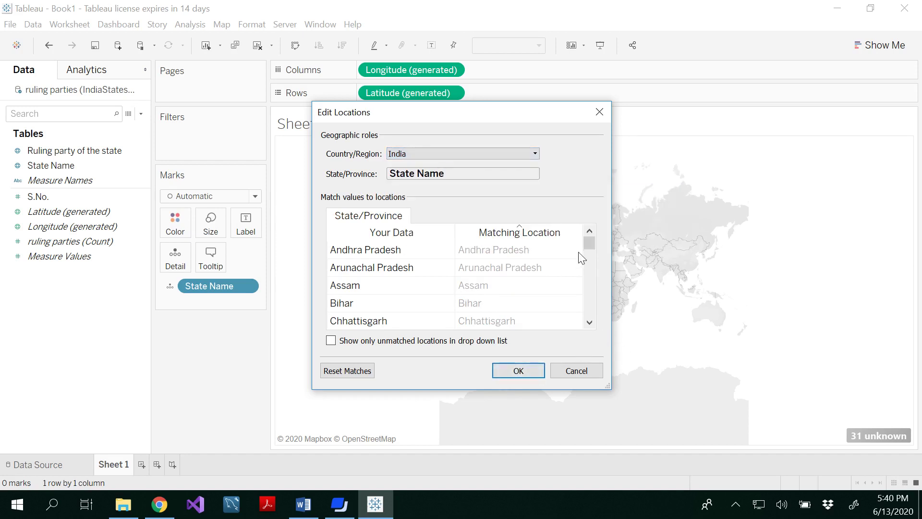
pyautogui.moveTo(589, 245); pyautogui.dragTo(590, 325)
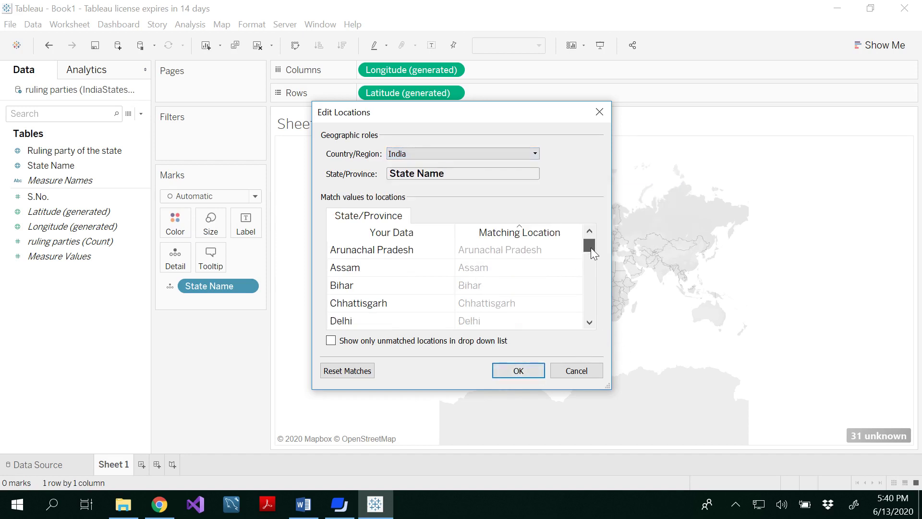
# Step: Confirm the India location matching and recentre the map on India
pyautogui.click(517, 371)
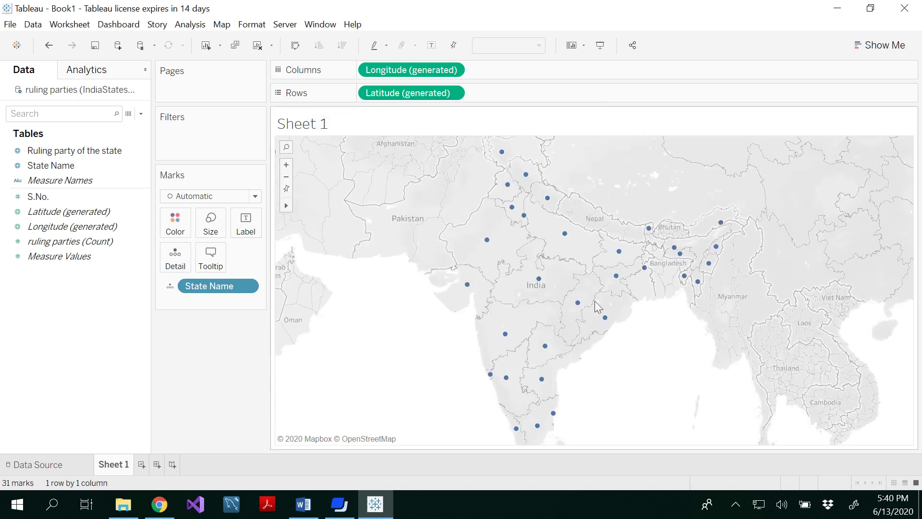
pyautogui.scroll(-1, 403, 254)
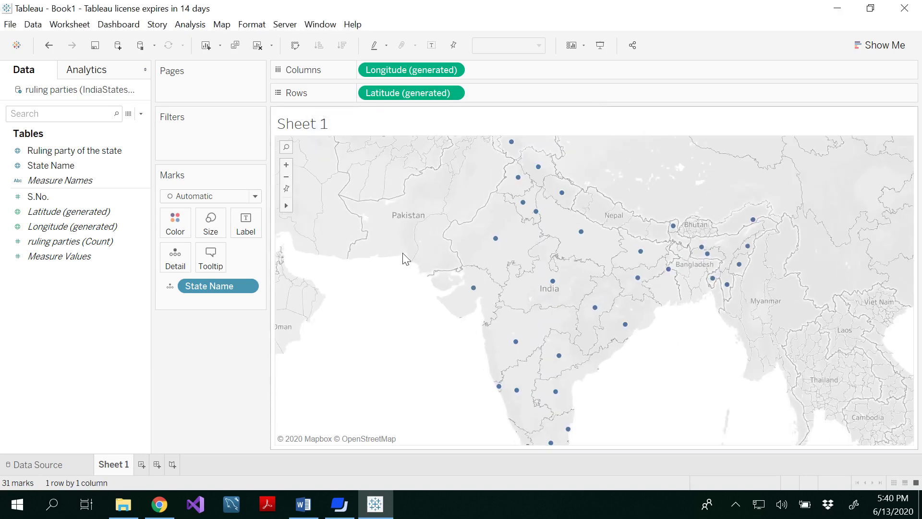
pyautogui.scroll(-1, 403, 254)
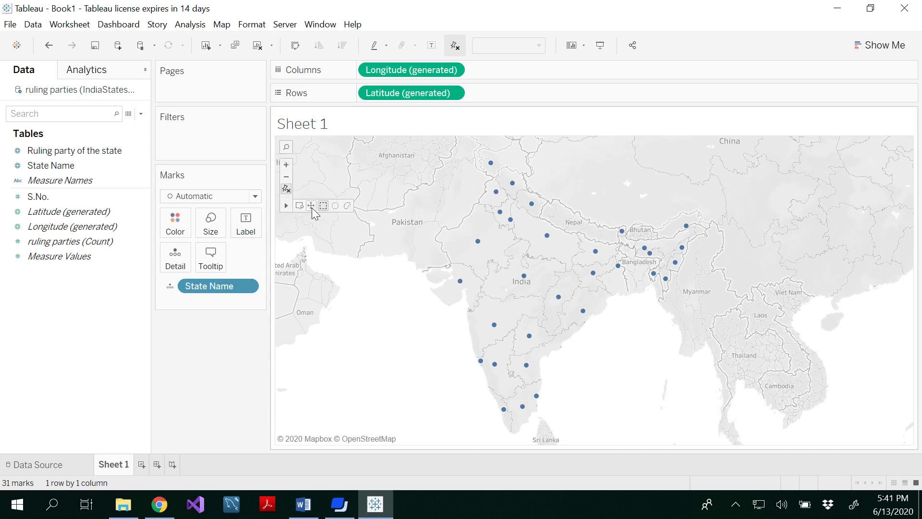
pyautogui.moveTo(368, 301); pyautogui.dragTo(369, 309)
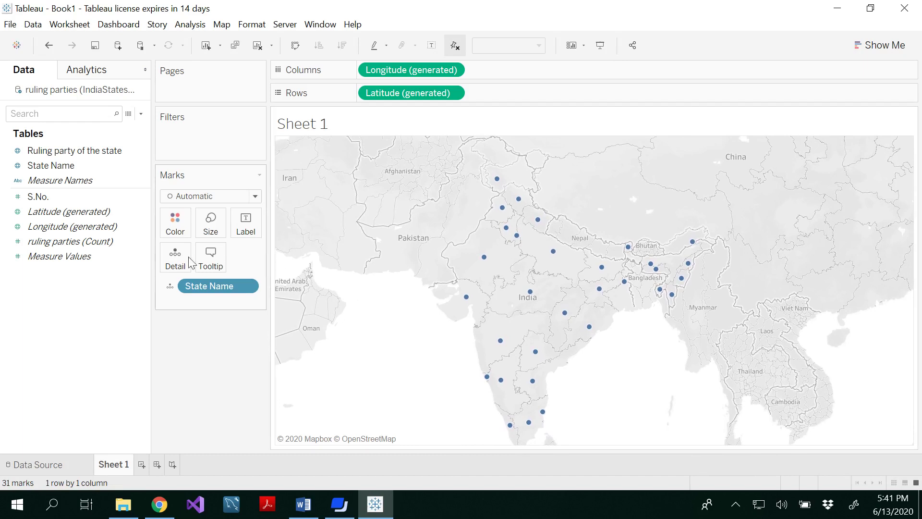
# Step: Change the mark type from Automatic to Map and recentre India in the view
pyautogui.click(256, 196)
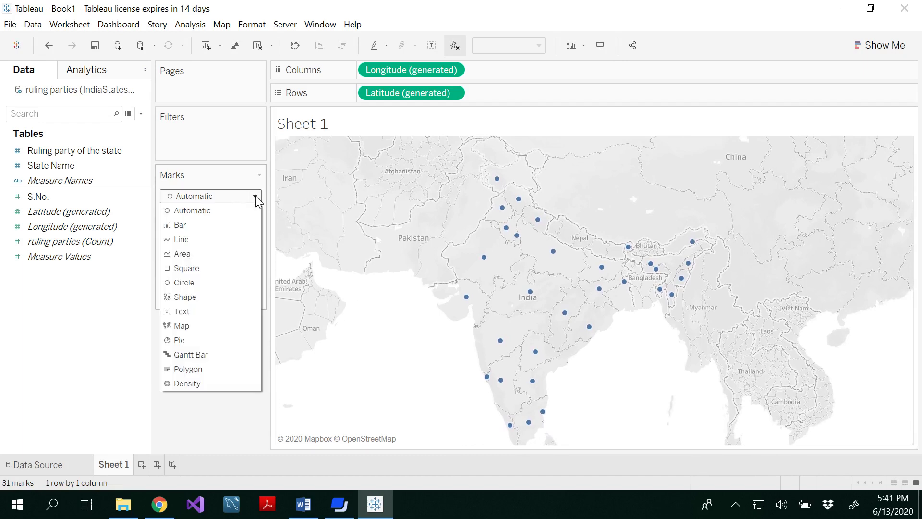
pyautogui.click(208, 327)
pyautogui.moveTo(388, 307); pyautogui.dragTo(385, 312)
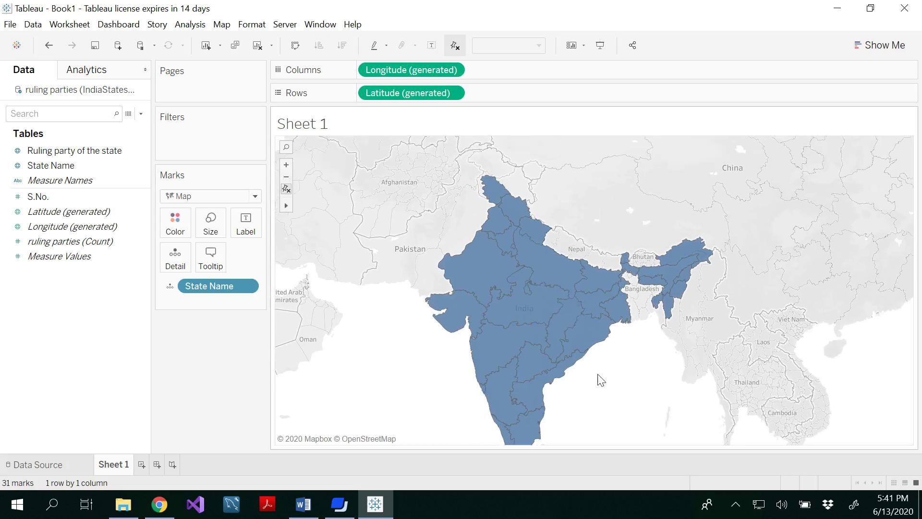
pyautogui.moveTo(604, 373); pyautogui.dragTo(609, 373)
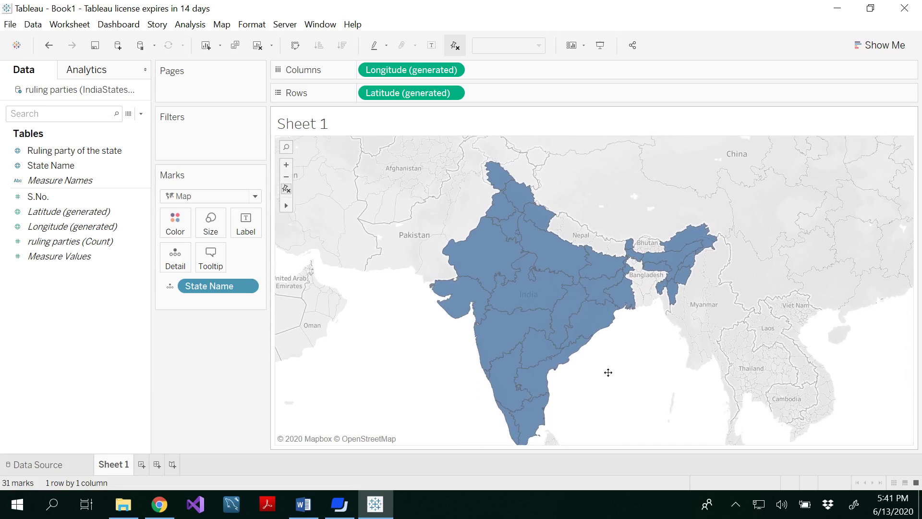
pyautogui.scroll(-1, 603, 372)
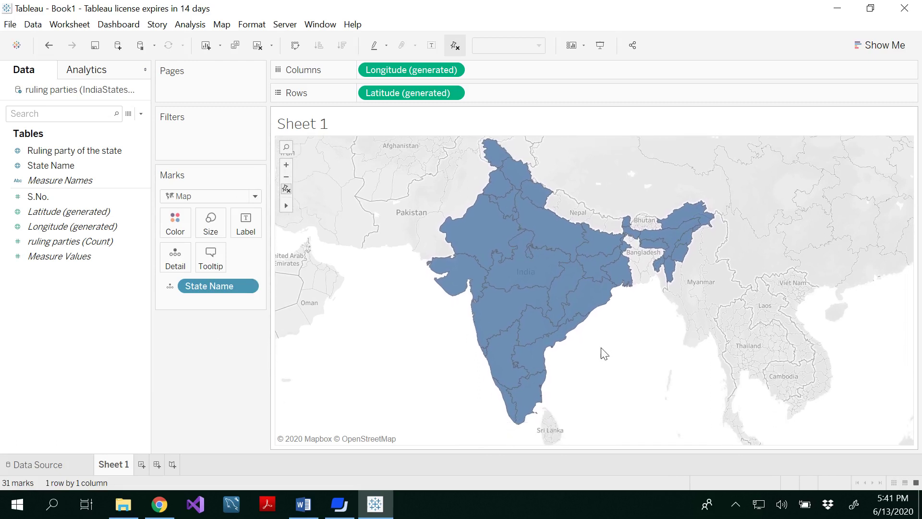
pyautogui.scroll(-1, 601, 354)
pyautogui.scroll(1, 604, 349)
pyautogui.scroll(-2, 603, 349)
pyautogui.scroll(-2, 605, 350)
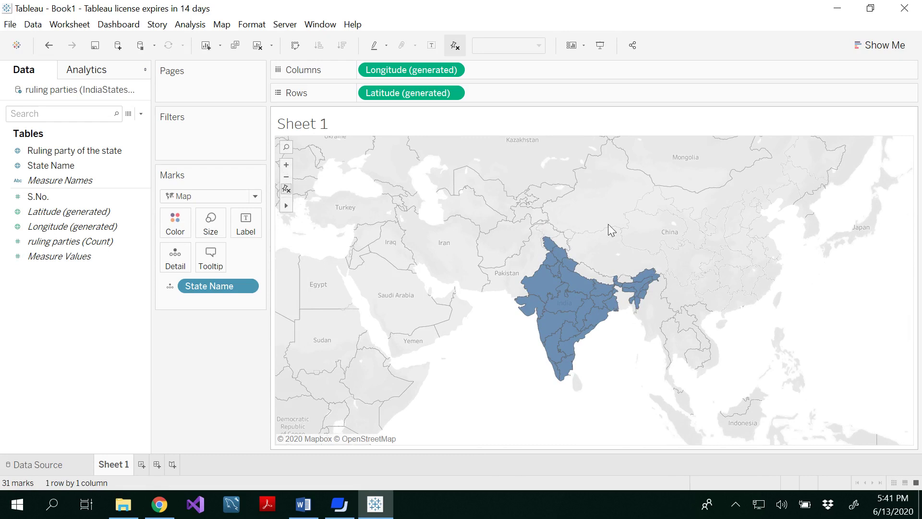
pyautogui.scroll(1, 493, 333)
pyautogui.scroll(1, 494, 333)
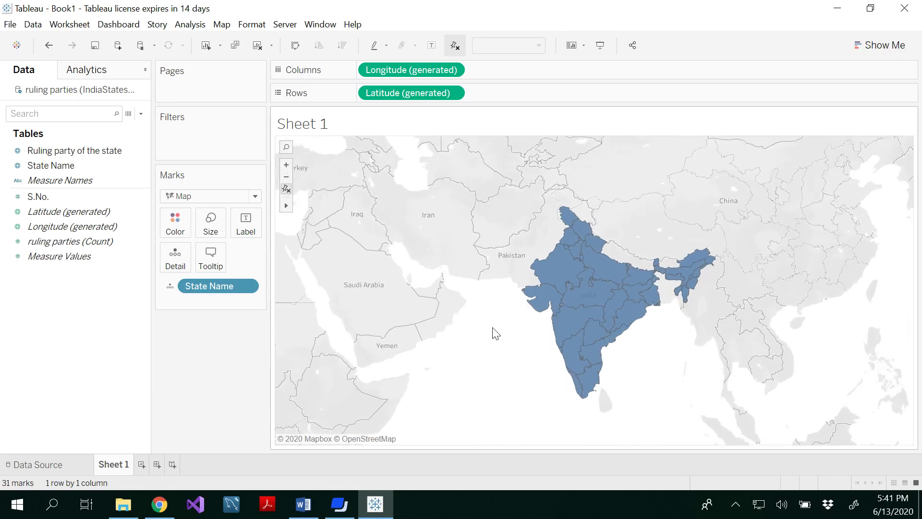
pyautogui.scroll(1, 494, 333)
pyautogui.moveTo(479, 337); pyautogui.dragTo(437, 349)
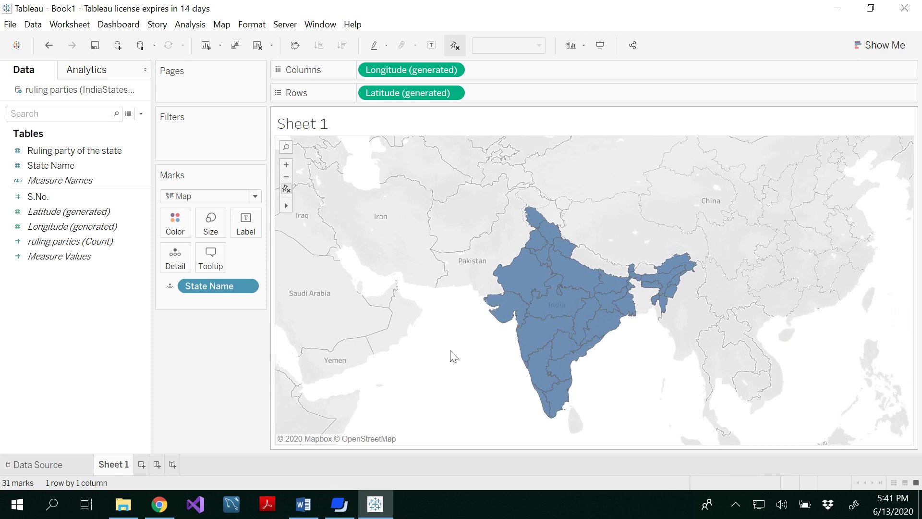
pyautogui.moveTo(463, 353); pyautogui.dragTo(439, 333)
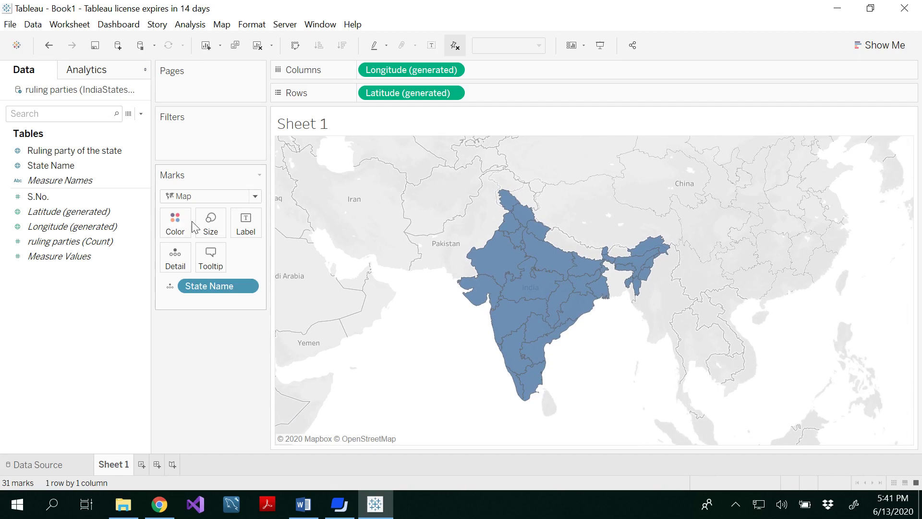
# Step: Put Ruling party of the state on Color, colouring each state by its party
pyautogui.click(67, 150)
pyautogui.click(72, 150)
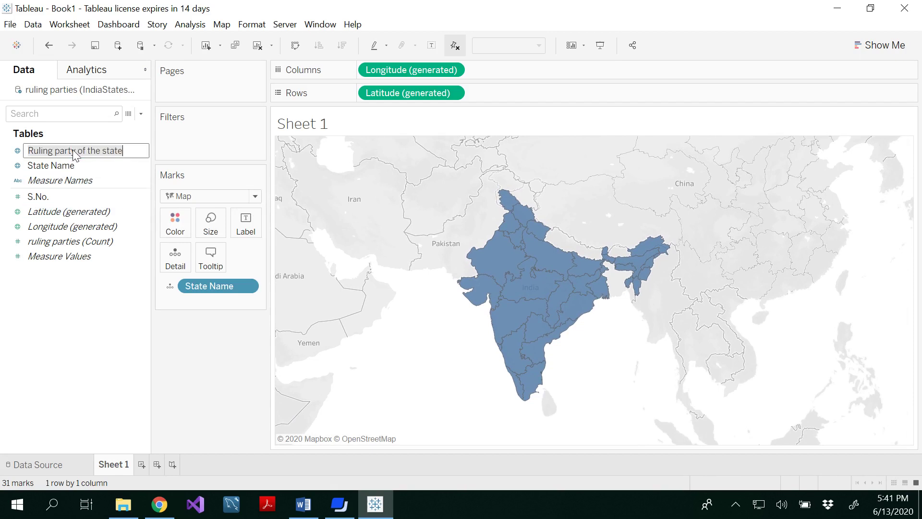
pyautogui.moveTo(70, 150); pyautogui.dragTo(83, 152)
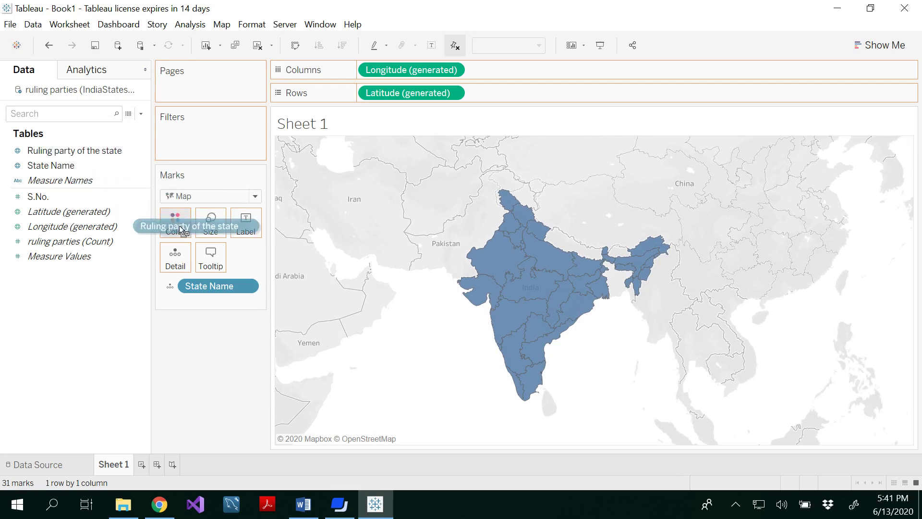
pyautogui.moveTo(81, 148); pyautogui.dragTo(181, 231)
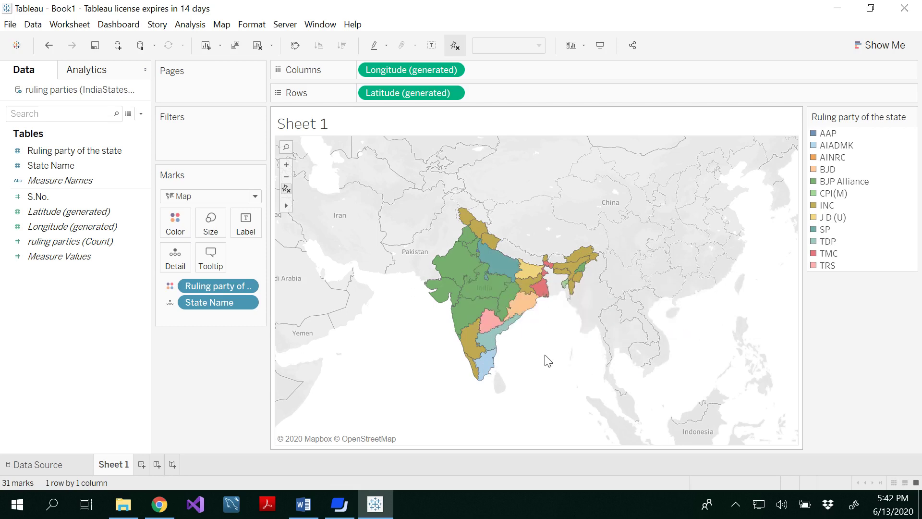
pyautogui.moveTo(858, 117)
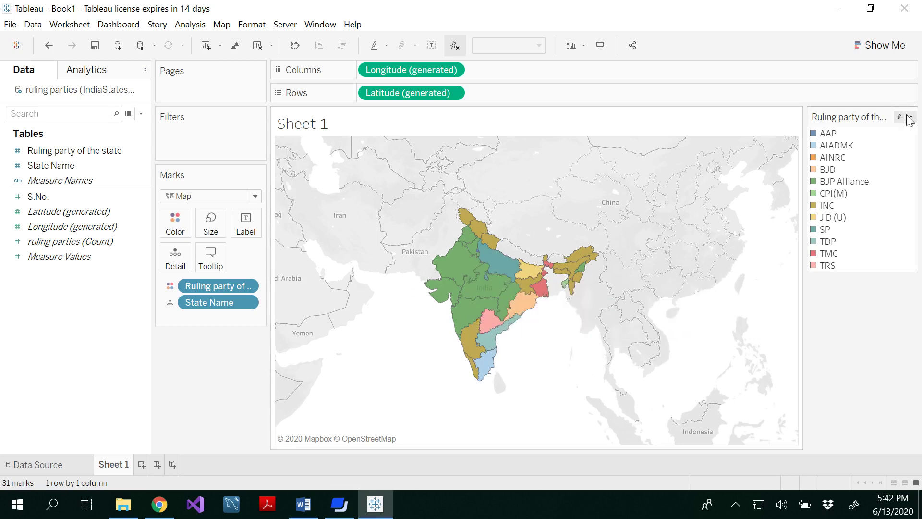
# Step: Recolour TDP light yellow in the legend's Edit Colors dialog
pyautogui.click(912, 119)
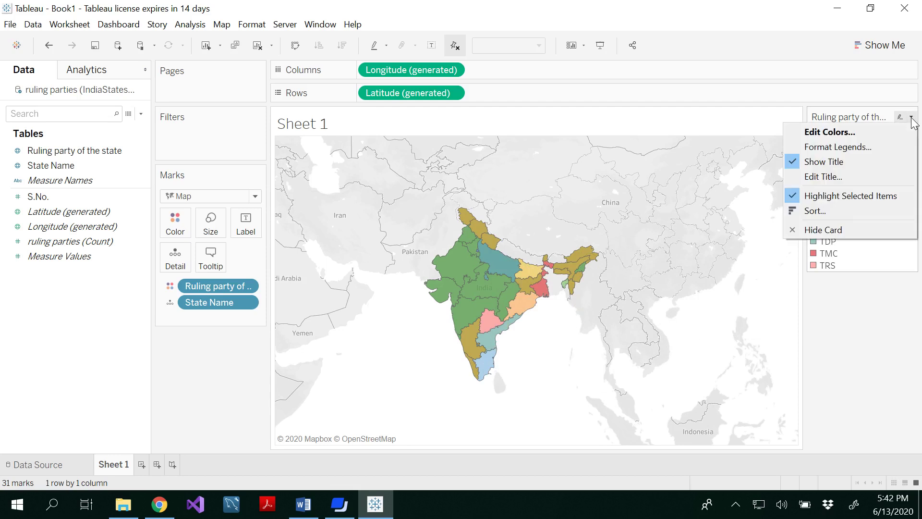
pyautogui.click(825, 132)
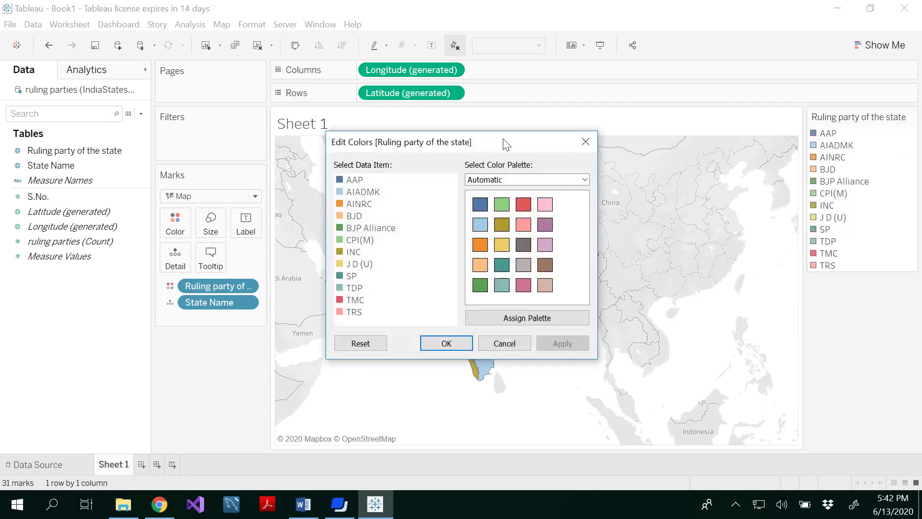
pyautogui.doubleClick(339, 290)
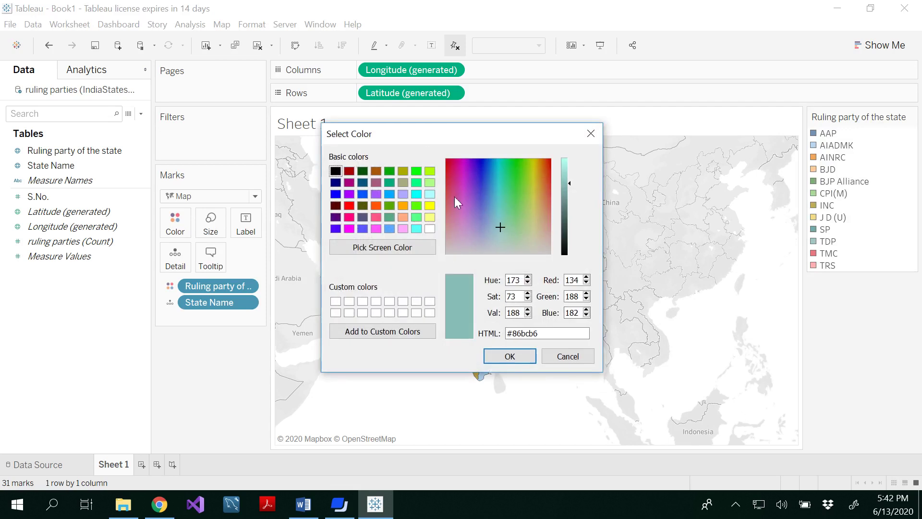
pyautogui.click(430, 216)
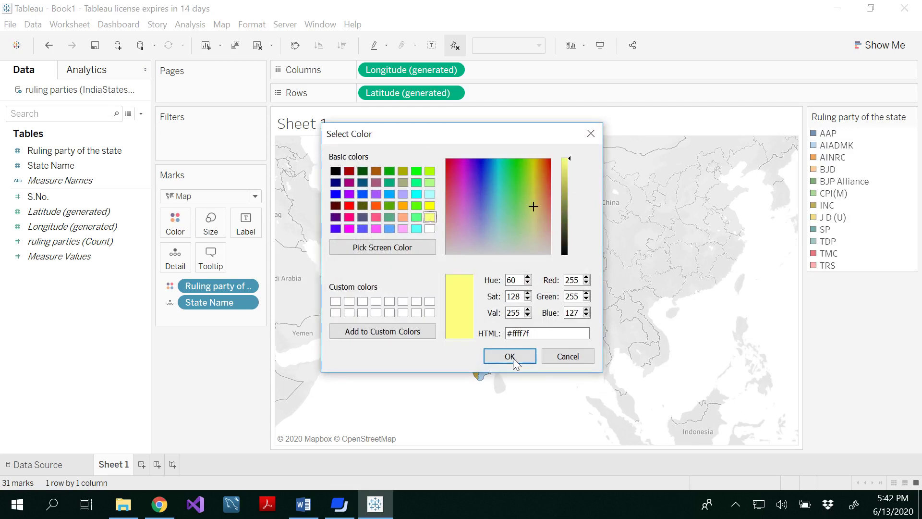
pyautogui.click(521, 356)
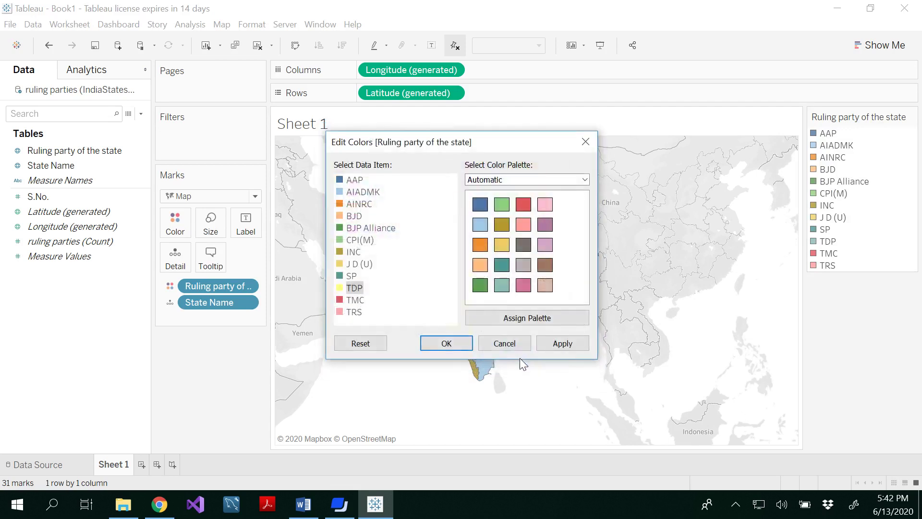
pyautogui.click(447, 343)
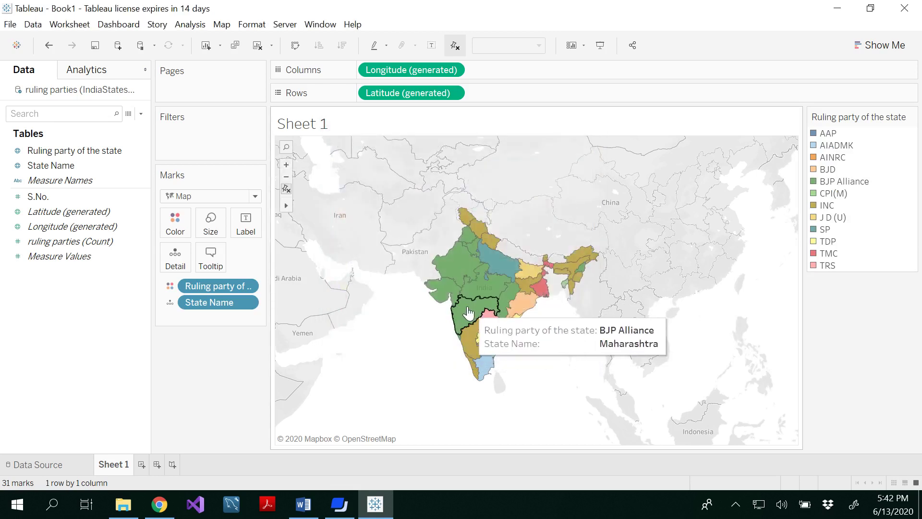
pyautogui.moveTo(858, 117)
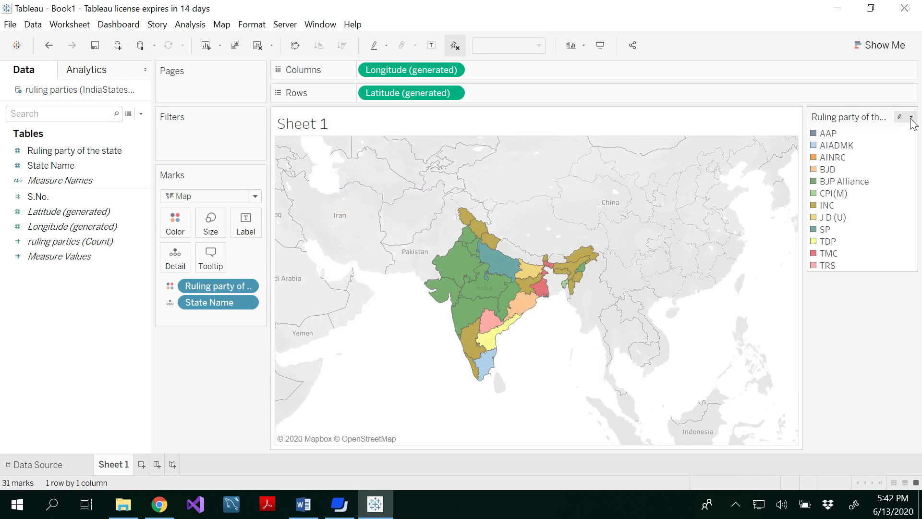
# Step: Recolour BJP Alliance orange, then select Tamil Nadu to check its tooltip
pyautogui.click(911, 117)
pyautogui.click(835, 131)
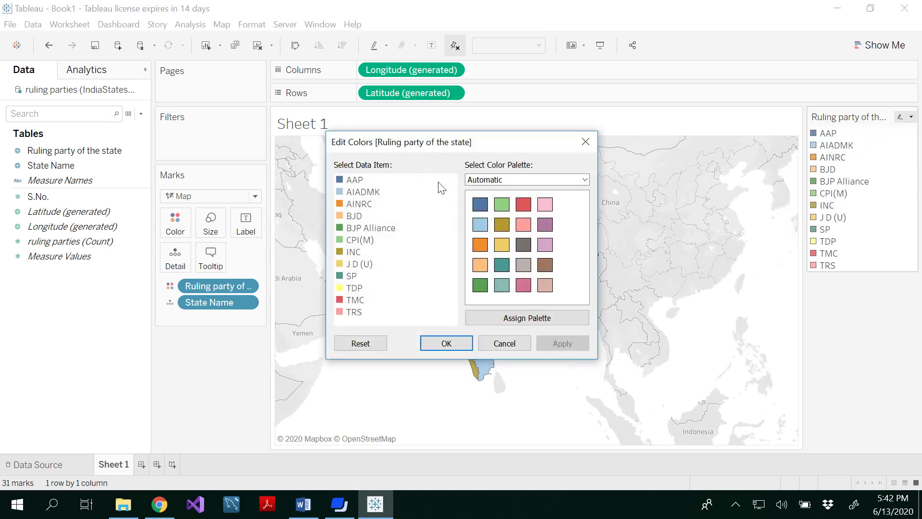
pyautogui.doubleClick(347, 230)
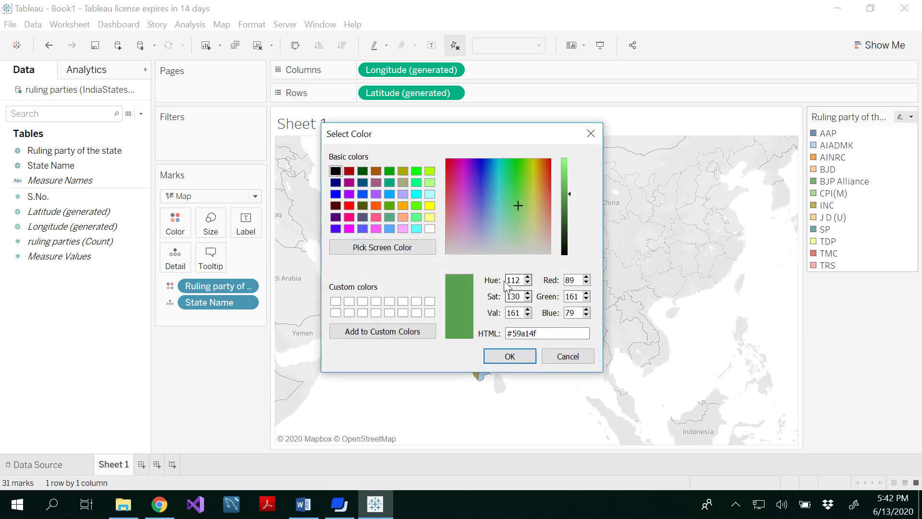
pyautogui.click(406, 207)
pyautogui.click(511, 357)
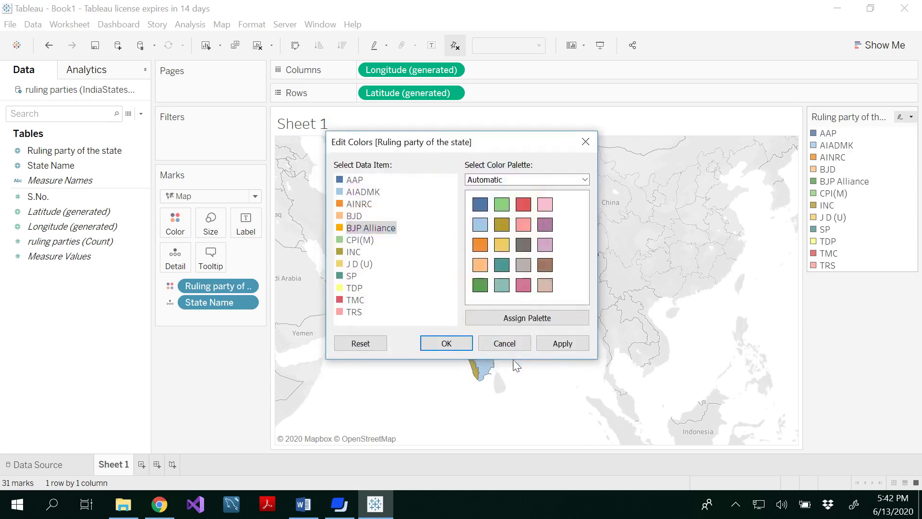
pyautogui.click(448, 344)
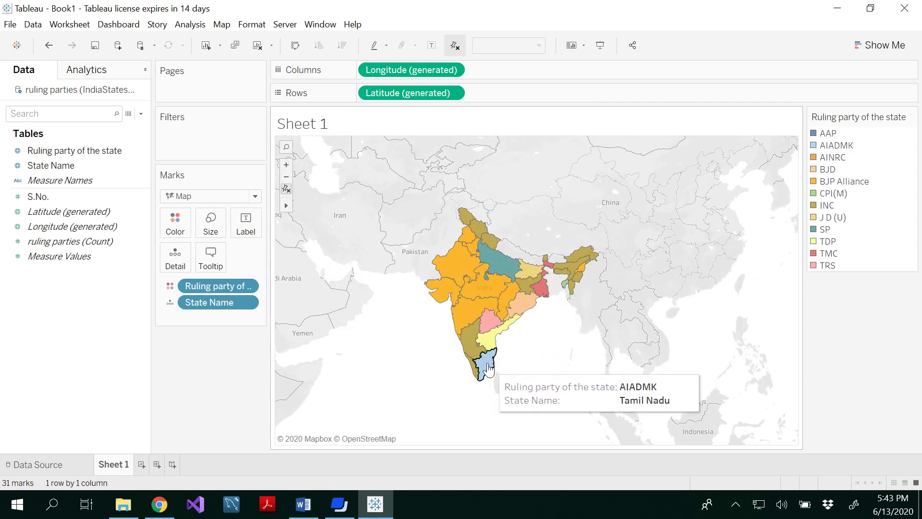
pyautogui.click(488, 368)
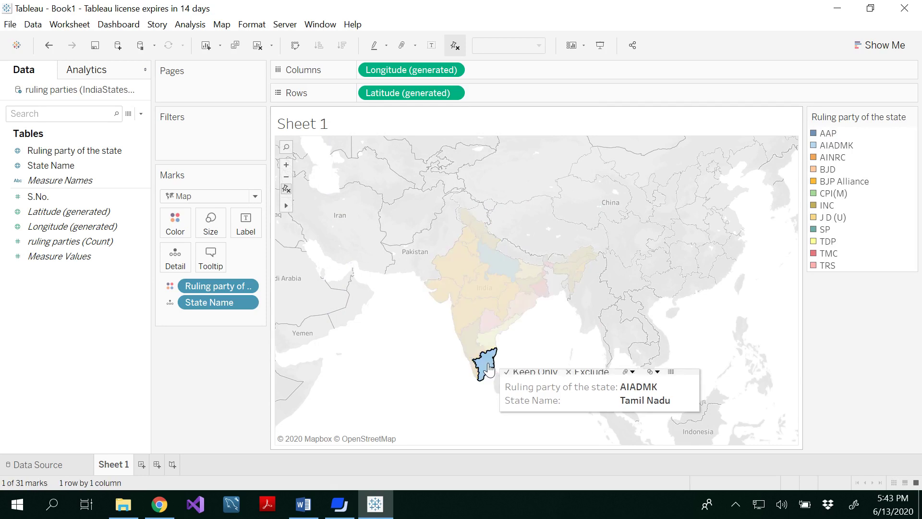
# Step: Clear the Tamil Nadu selection and recolour AIADMK green in Edit Colors
pyautogui.click(570, 336)
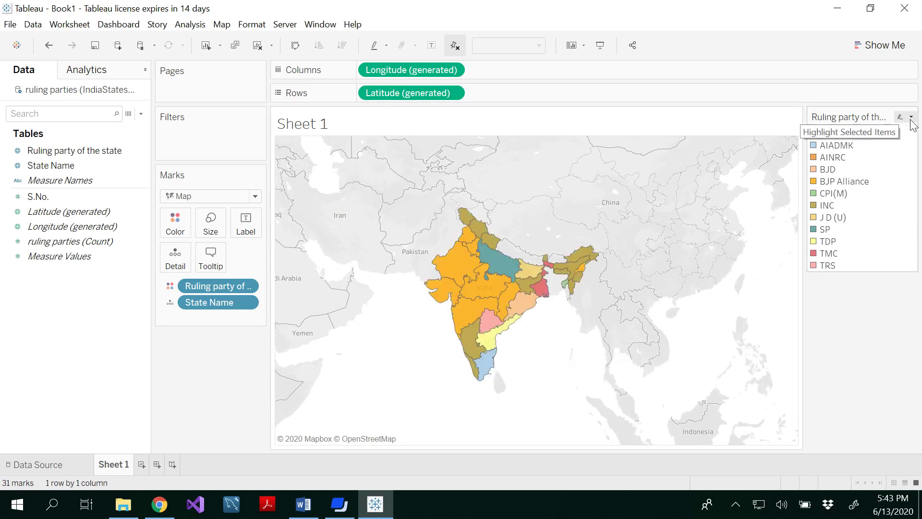
pyautogui.click(912, 117)
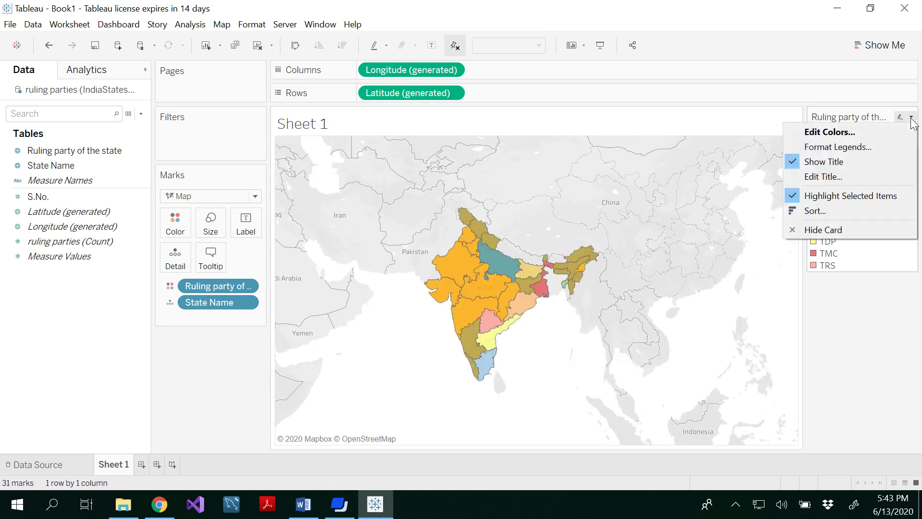
pyautogui.click(832, 135)
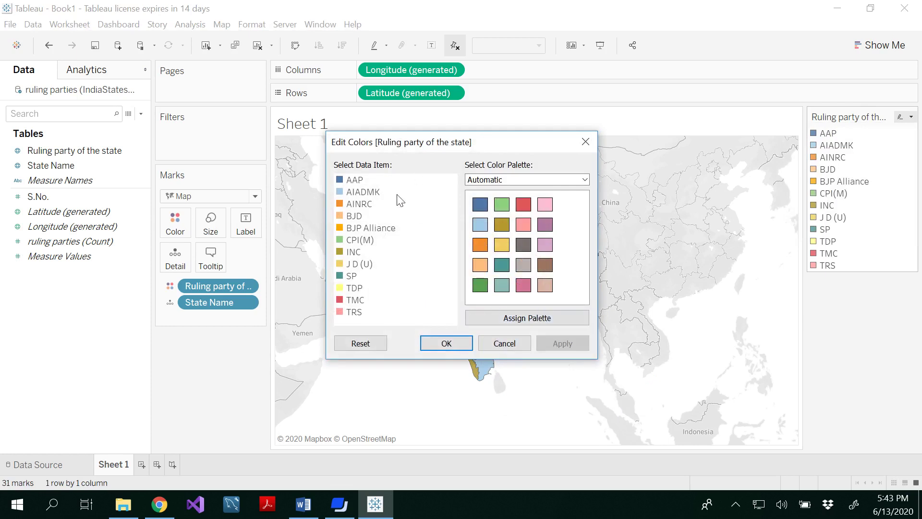
pyautogui.doubleClick(364, 192)
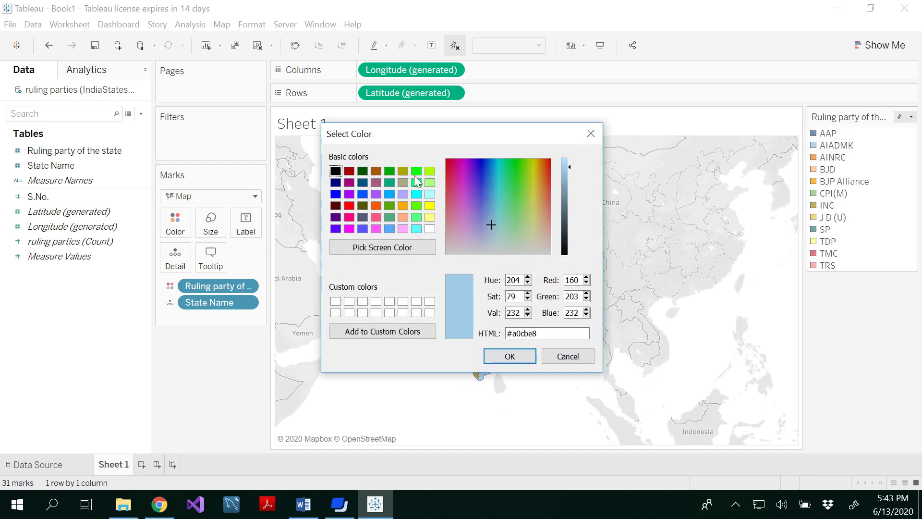
pyautogui.click(389, 171)
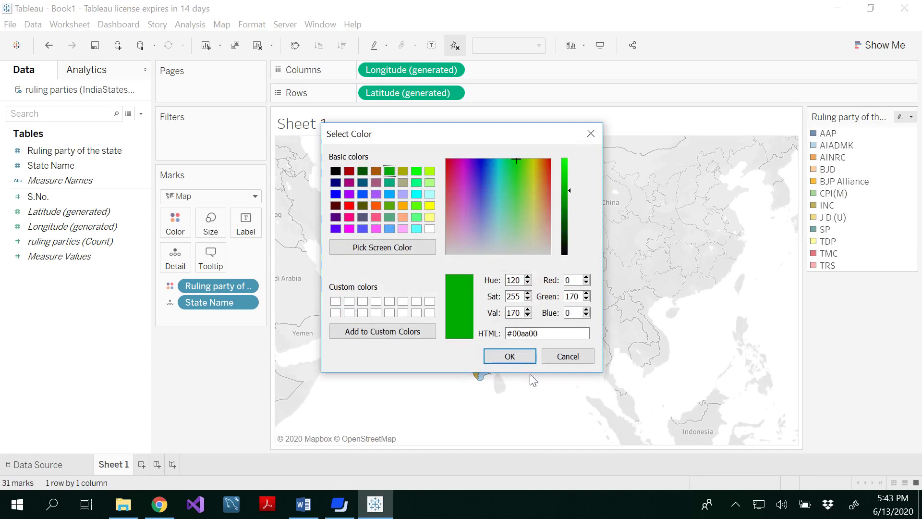
pyautogui.click(509, 356)
pyautogui.click(465, 345)
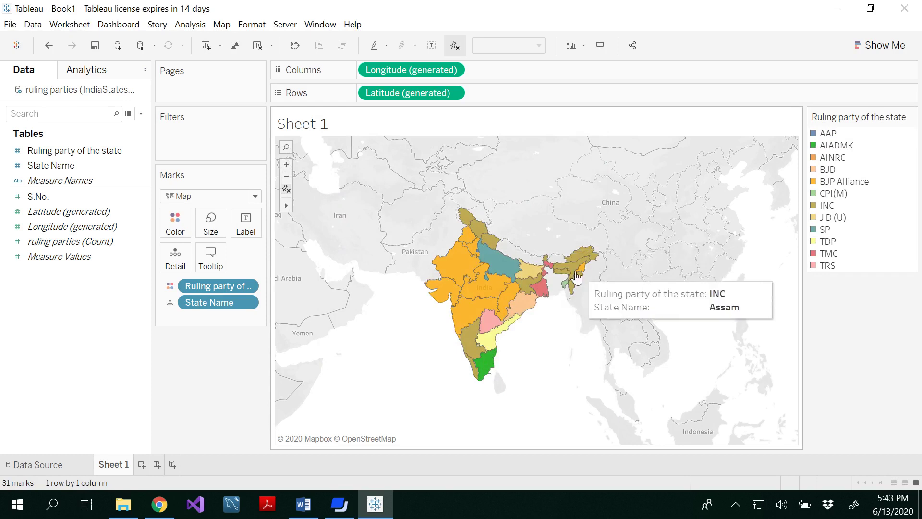
pyautogui.moveTo(851, 117)
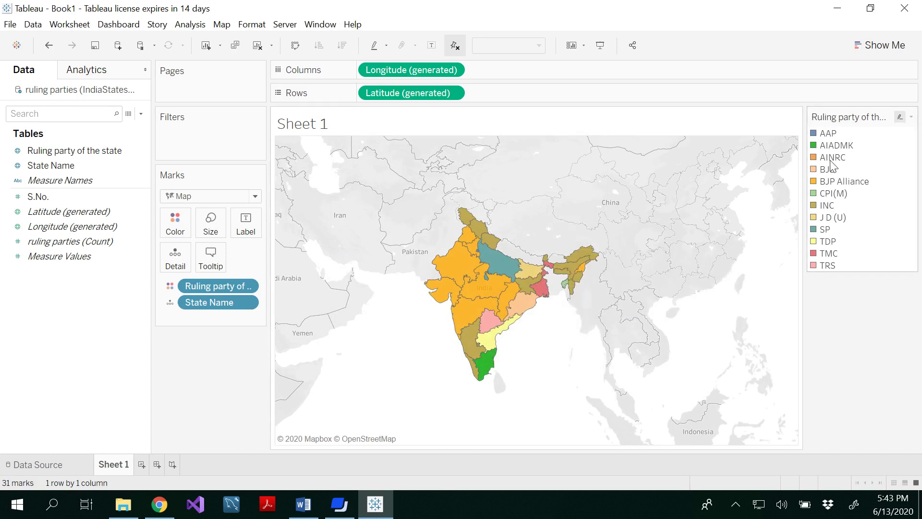
# Step: Recolour INC light blue in the party colour legend and apply it to the map
pyautogui.click(913, 120)
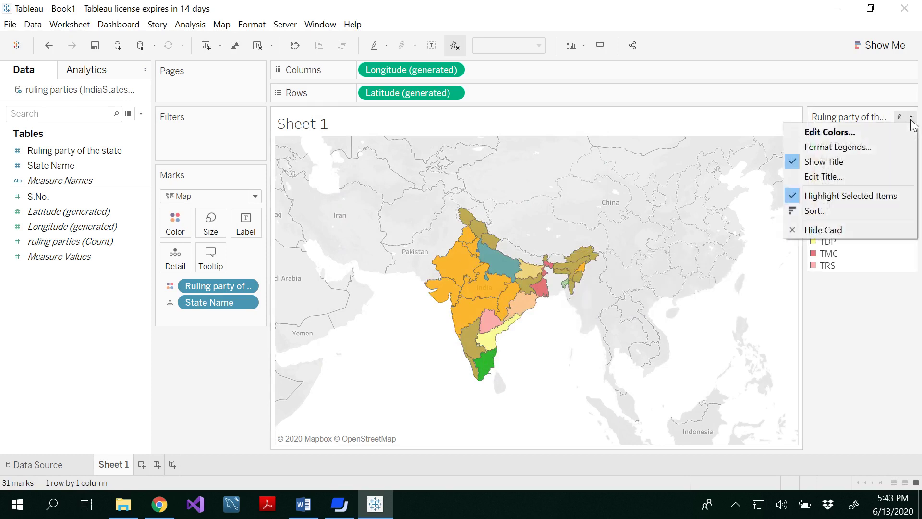
pyautogui.click(836, 132)
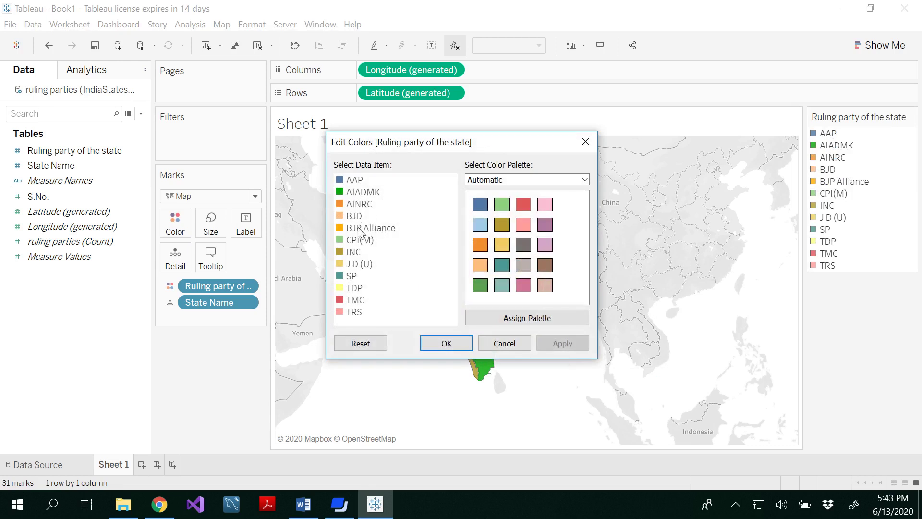
pyautogui.click(357, 254)
pyautogui.doubleClick(357, 254)
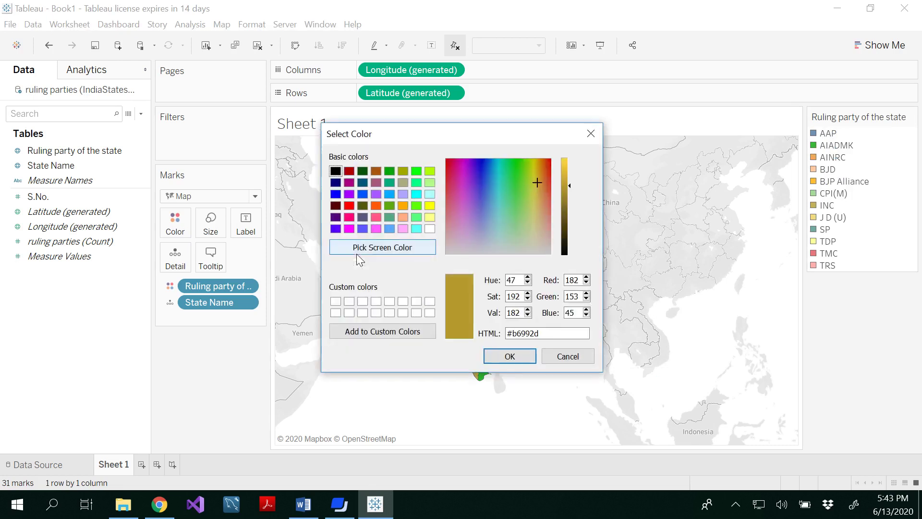
pyautogui.click(389, 194)
pyautogui.click(509, 356)
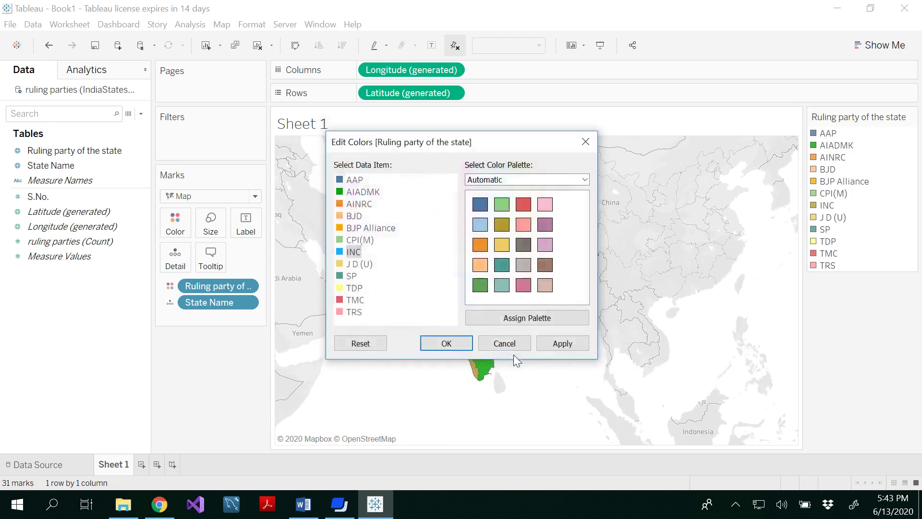
pyautogui.click(452, 345)
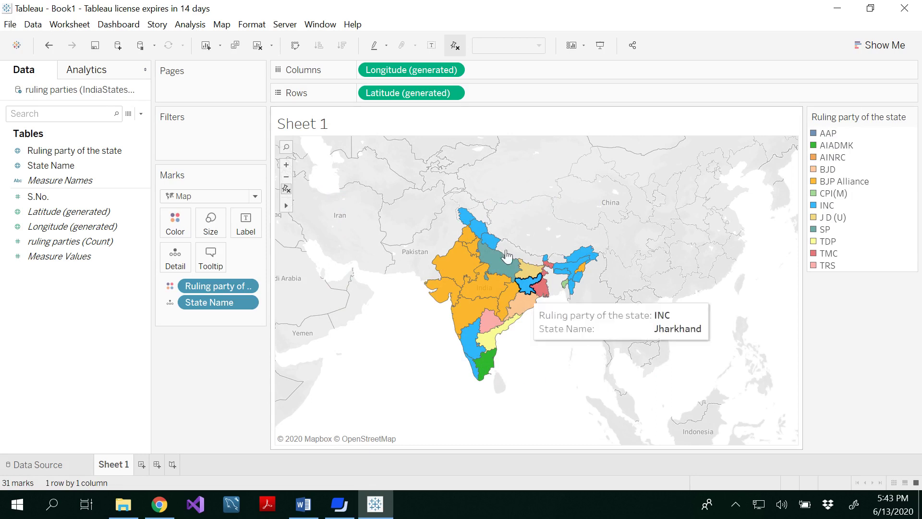
# Step: Replace the Sheet 1 title with "India's 2014 Political Map"
pyautogui.doubleClick(314, 127)
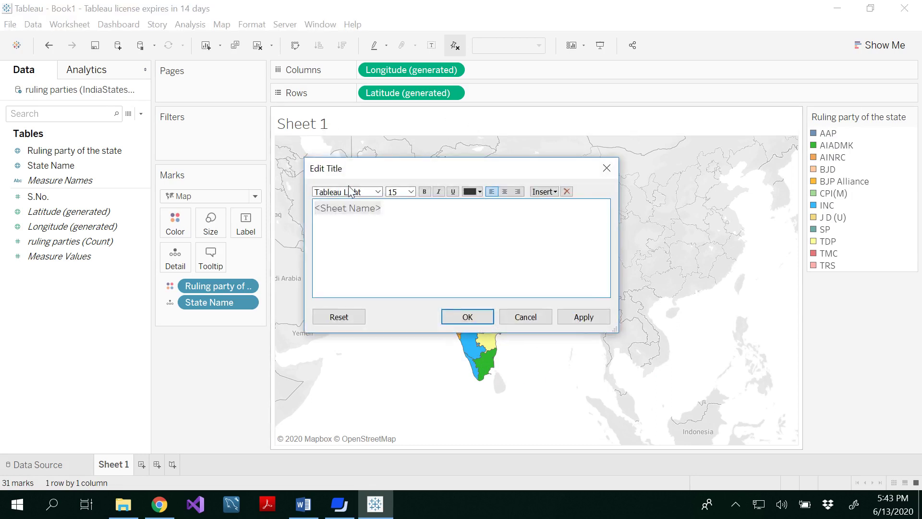
pyautogui.doubleClick(315, 209)
pyautogui.write('I')
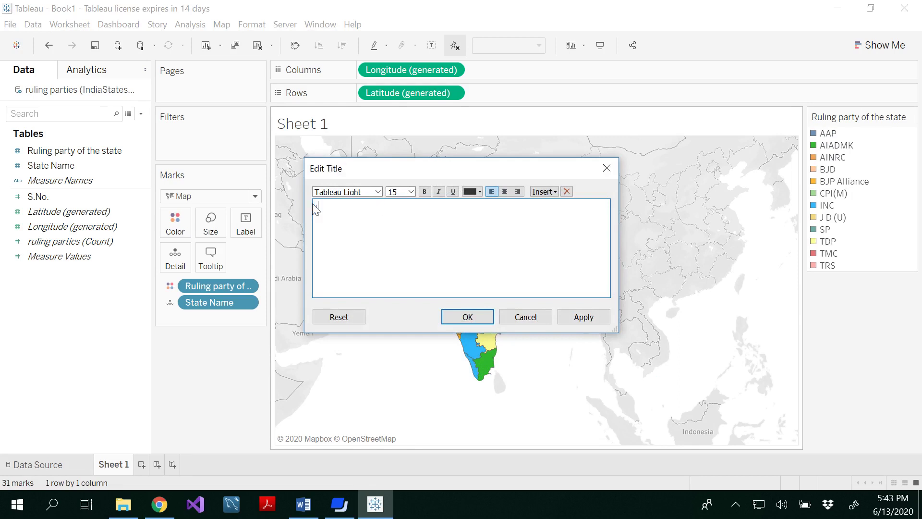
pyautogui.write('ndia’s 2014 Politi')
pyautogui.write('cal')
pyautogui.write(' Map')
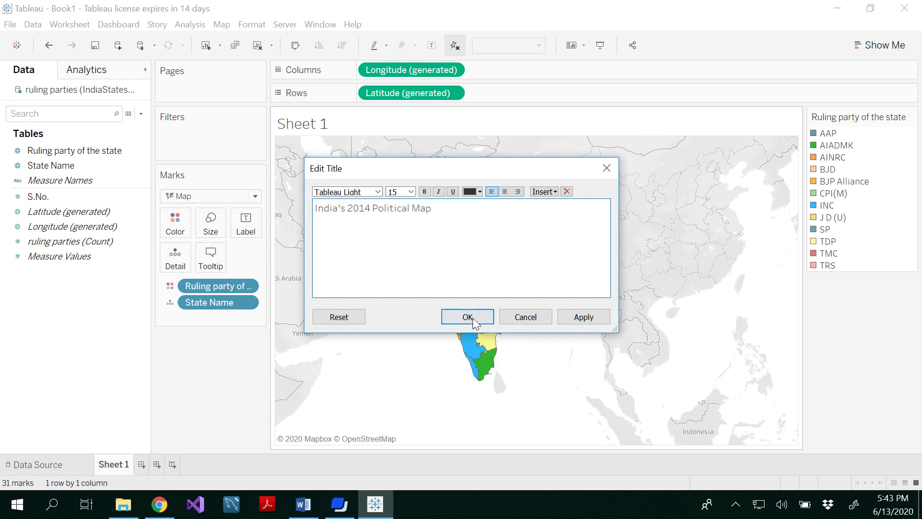
pyautogui.click(472, 318)
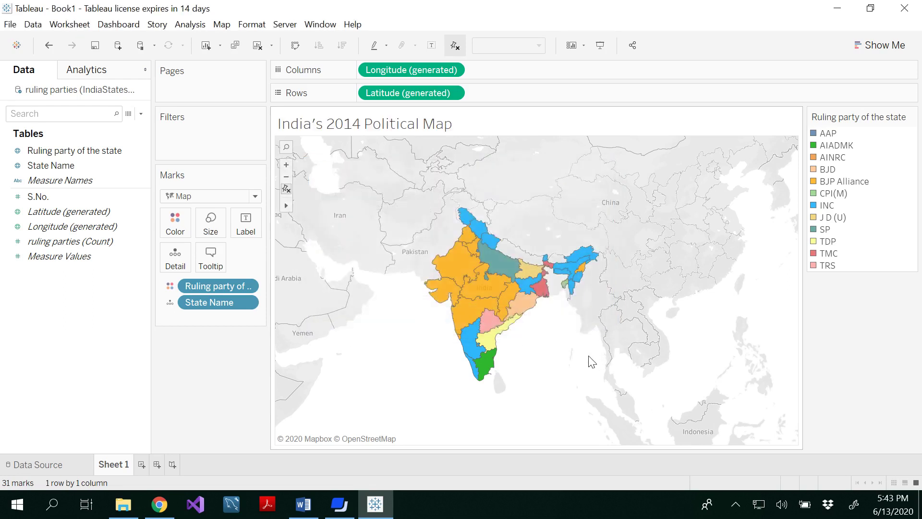
# Step: Start Save As in the Tableau folder with type Tableau Packaged Workbook (*.twbx)
pyautogui.click(11, 24)
pyautogui.click(46, 106)
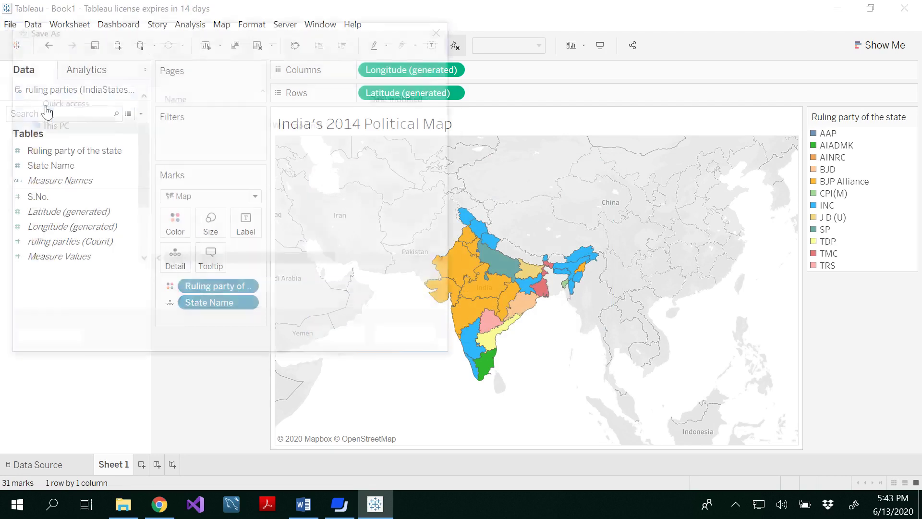
pyautogui.click(101, 263)
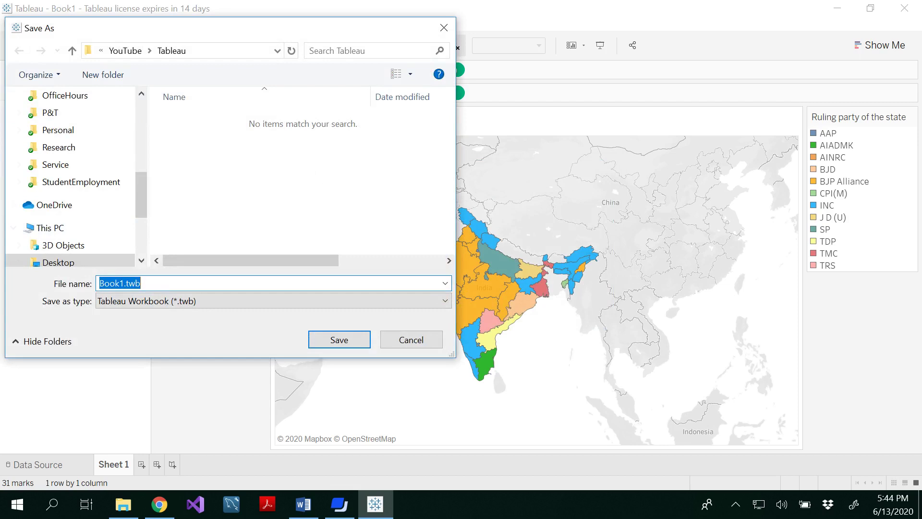
pyautogui.click(176, 301)
pyautogui.click(173, 324)
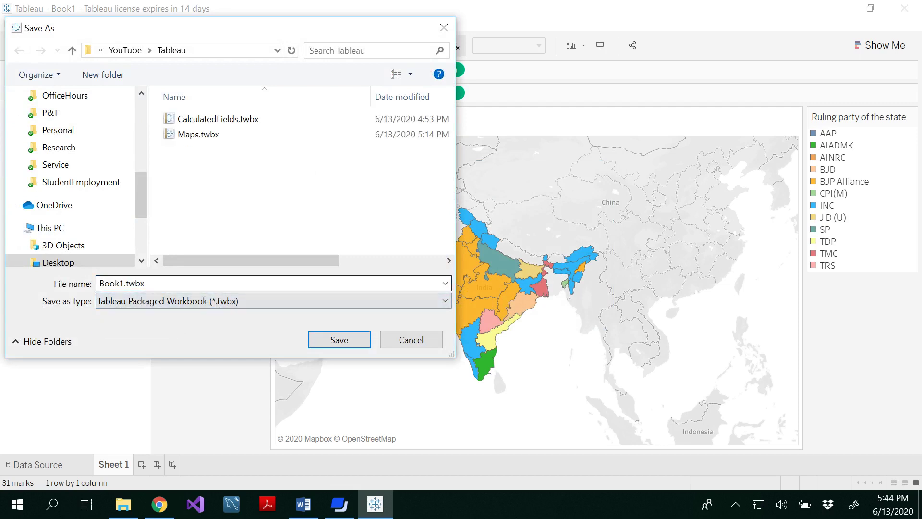